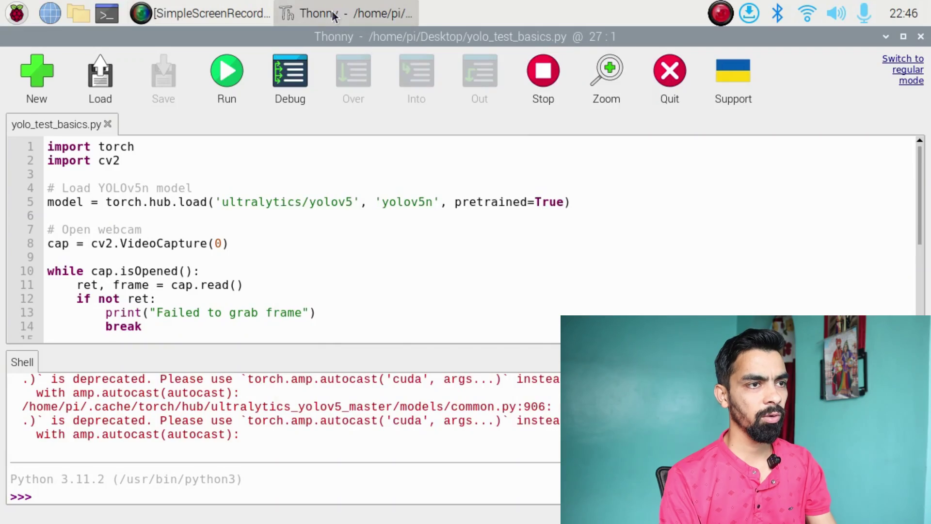
# Step: Minimise the Thonny window to show the desktop and look at the list of available wireless networks
pyautogui.click(347, 13)
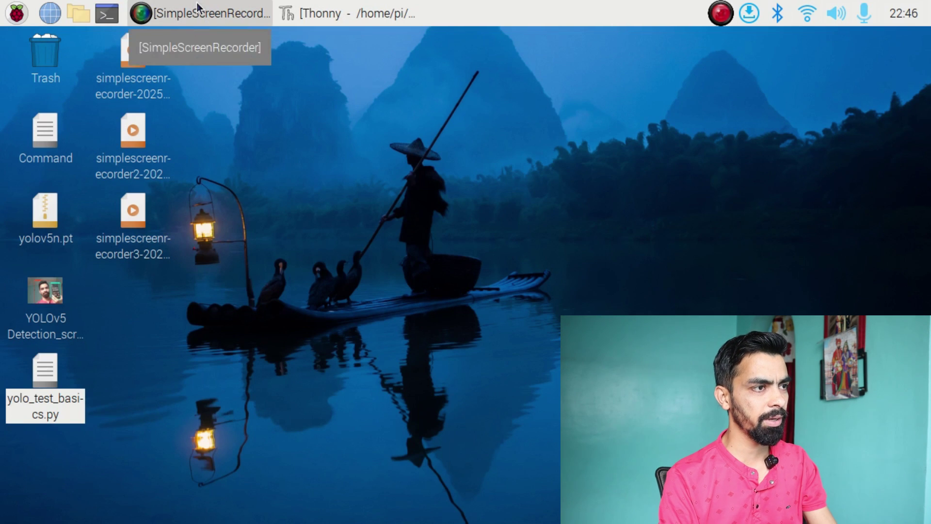
pyautogui.click(306, 163)
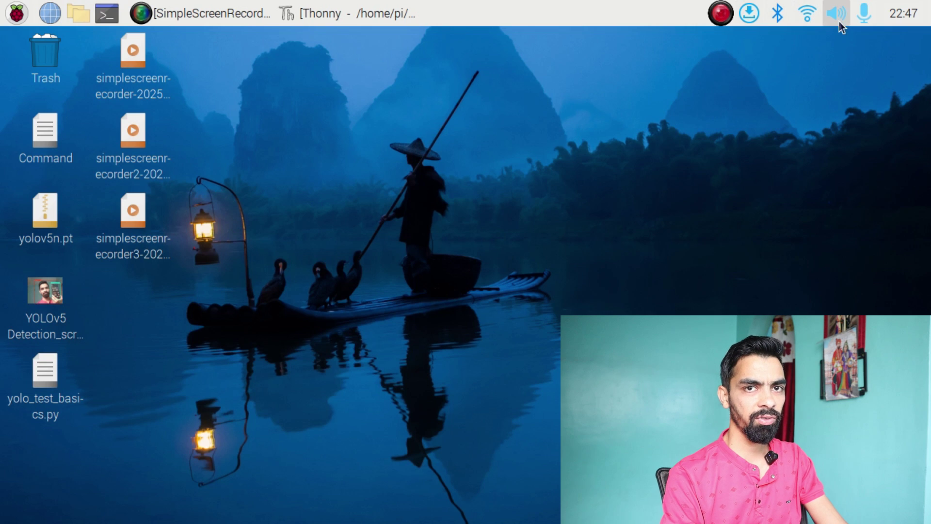
pyautogui.click(866, 15)
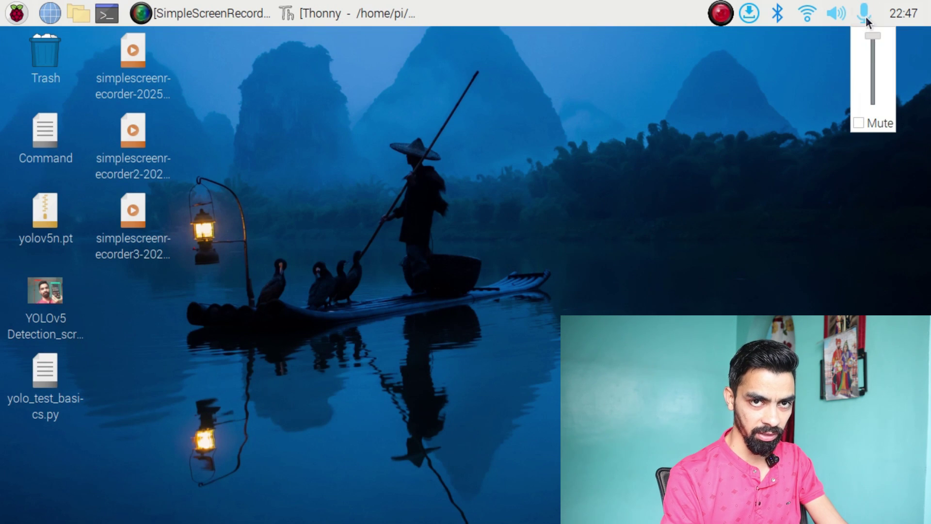
pyautogui.click(802, 16)
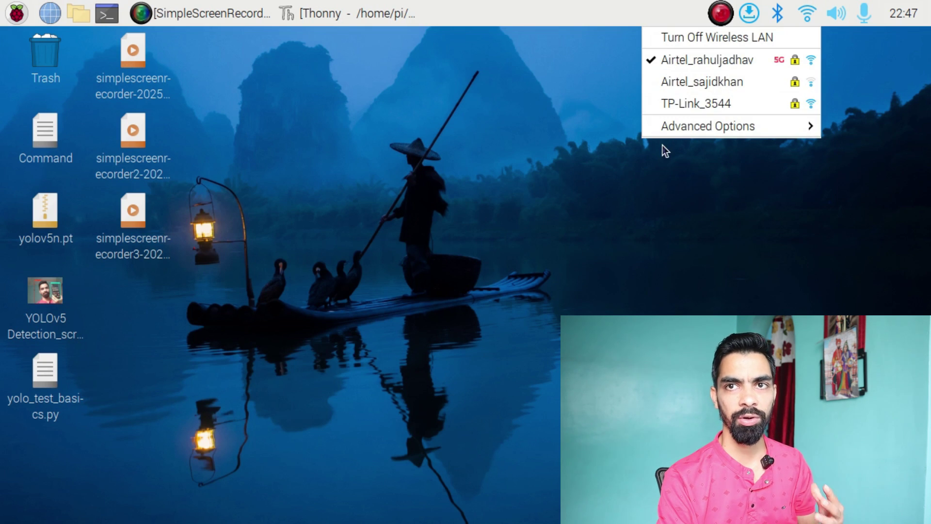
pyautogui.click(432, 237)
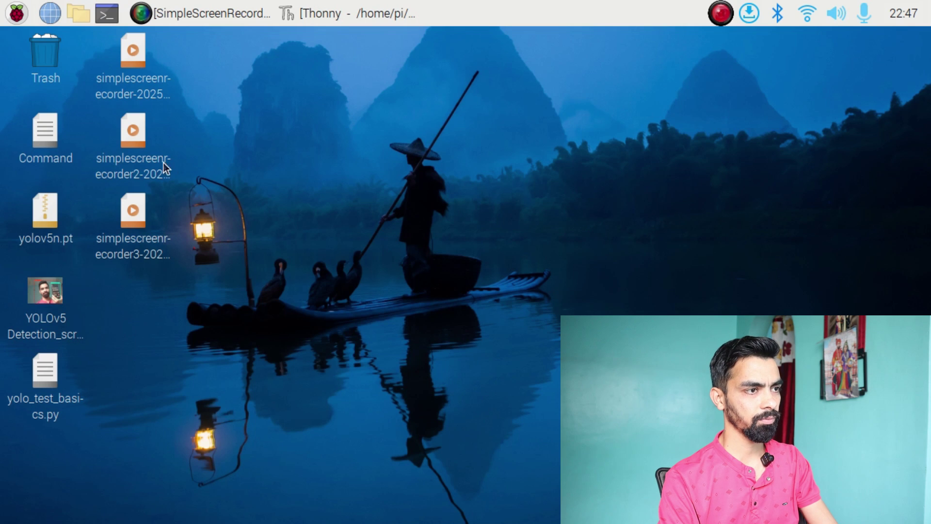
pyautogui.click(57, 384)
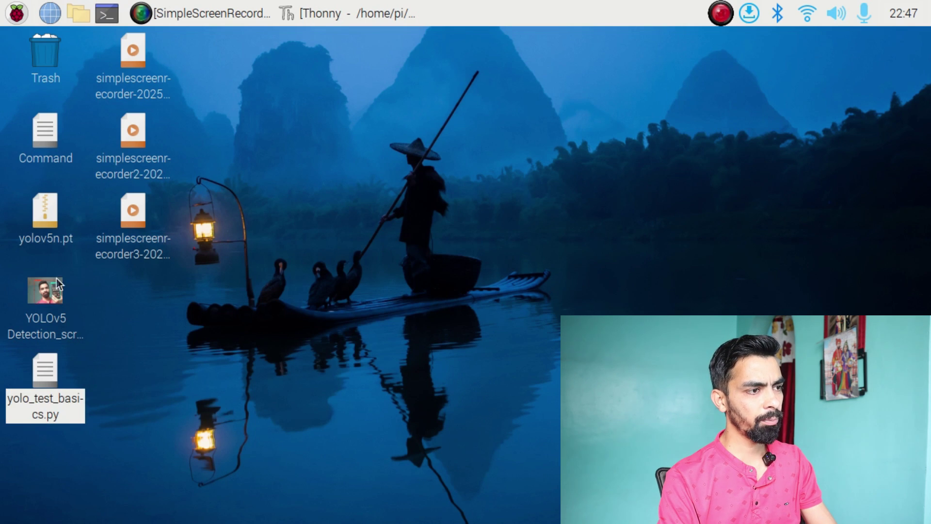
pyautogui.keyDown('ctrl'); pyautogui.click(38, 130); pyautogui.keyUp('ctrl')
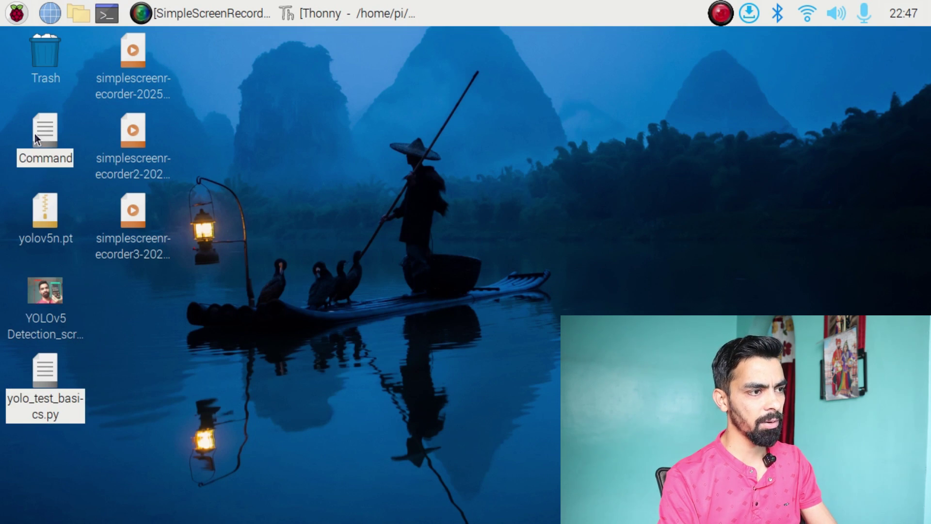
pyautogui.click(89, 355)
pyautogui.click(47, 395)
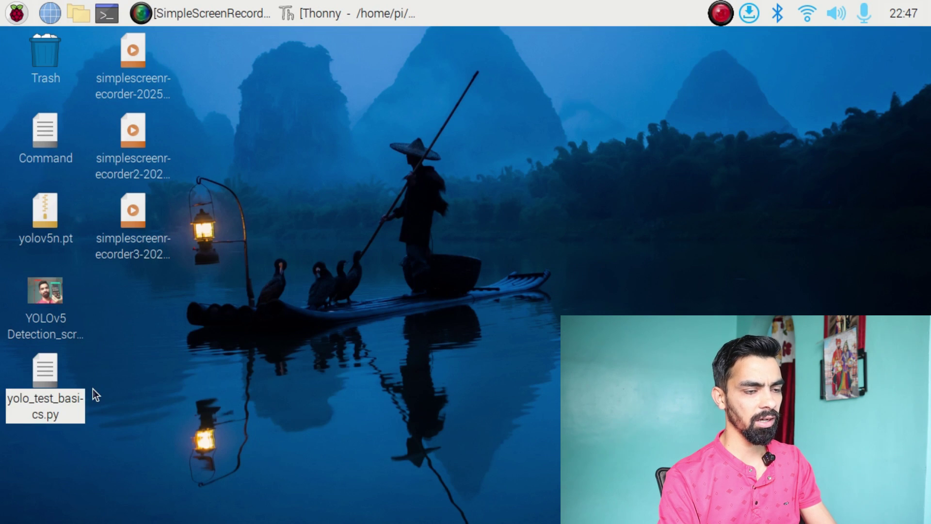
pyautogui.click(146, 391)
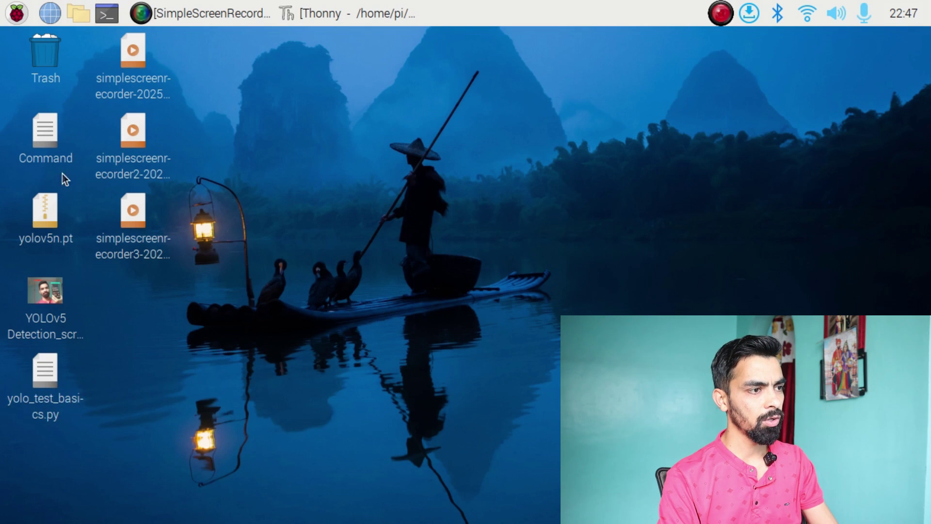
# Step: Open the Command file from the desktop in Mousepad and shrink its window over the desktop
pyautogui.doubleClick(52, 138)
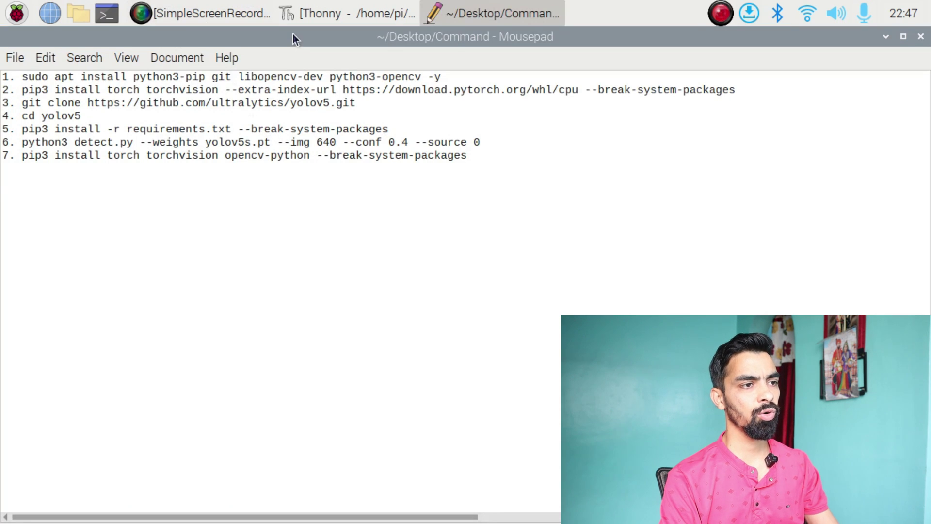
pyautogui.doubleClick(293, 34)
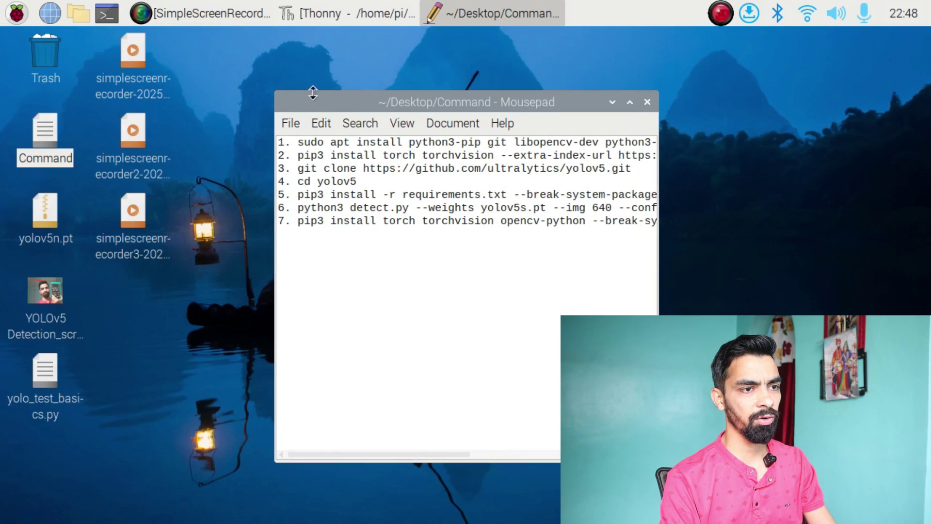
pyautogui.moveTo(341, 108); pyautogui.dragTo(328, 69)
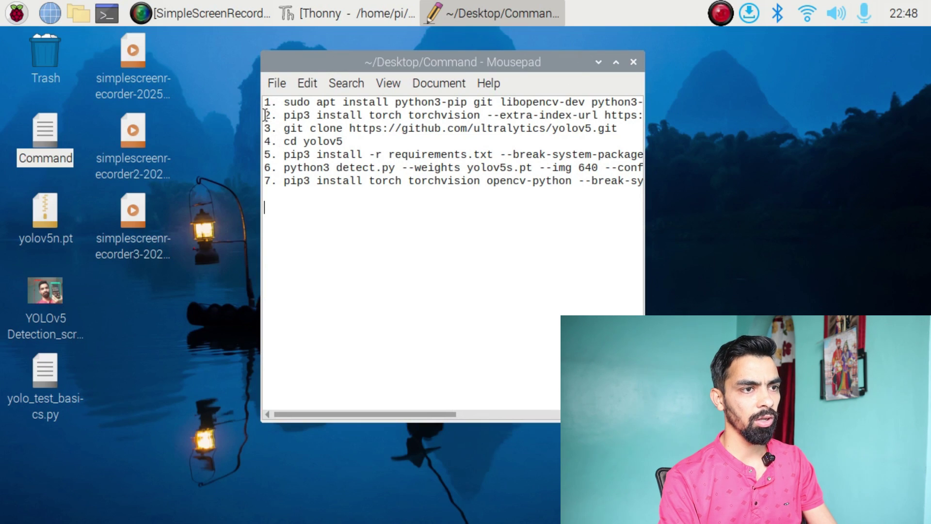
# Step: Enlarge the Mousepad window and copy the whole first line, "1. sudo apt install python3-pip git libopencv-dev python3-opencv -y"
pyautogui.moveTo(283, 102); pyautogui.dragTo(698, 97)
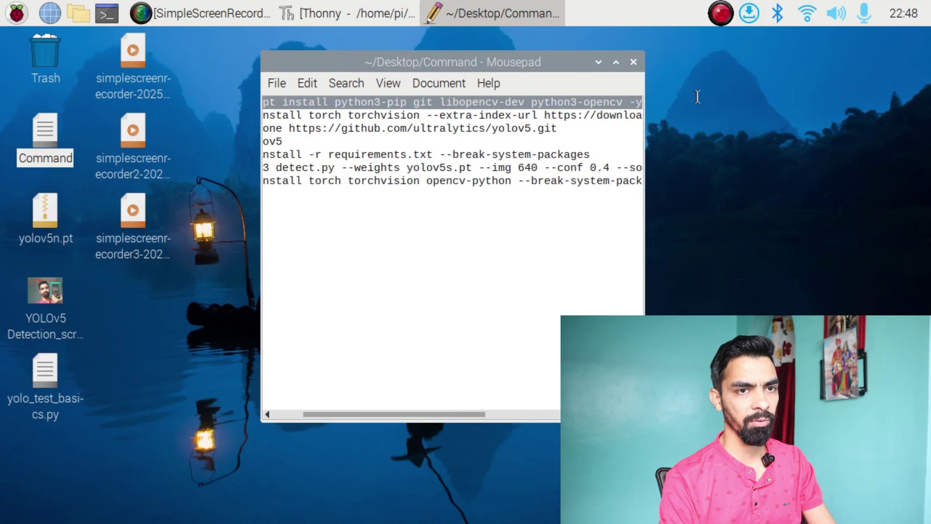
pyautogui.click(611, 63)
pyautogui.click(461, 77)
pyautogui.moveTo(453, 77); pyautogui.dragTo(1, 58)
pyautogui.hotkey('ctrl', 'c')
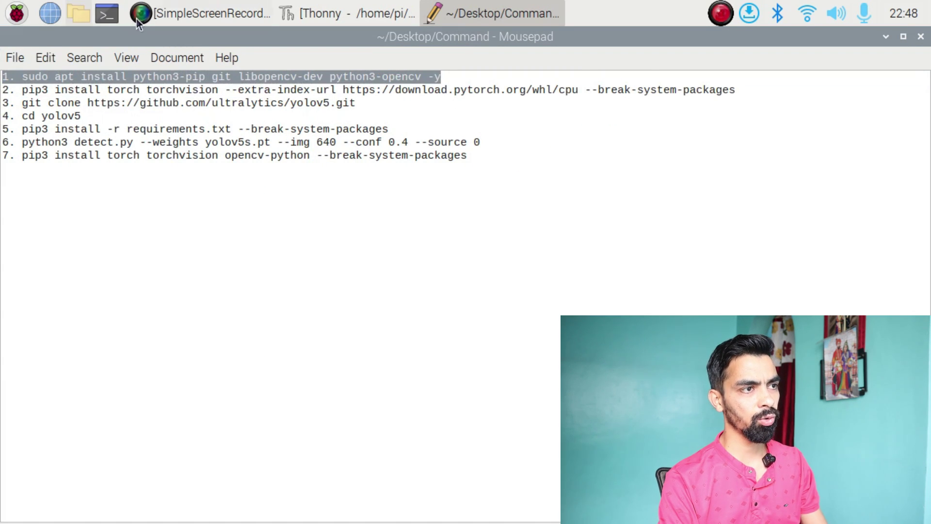
# Step: Open a Terminal window, move it clear of the command list, and paste the copied install command at the prompt
pyautogui.click(105, 15)
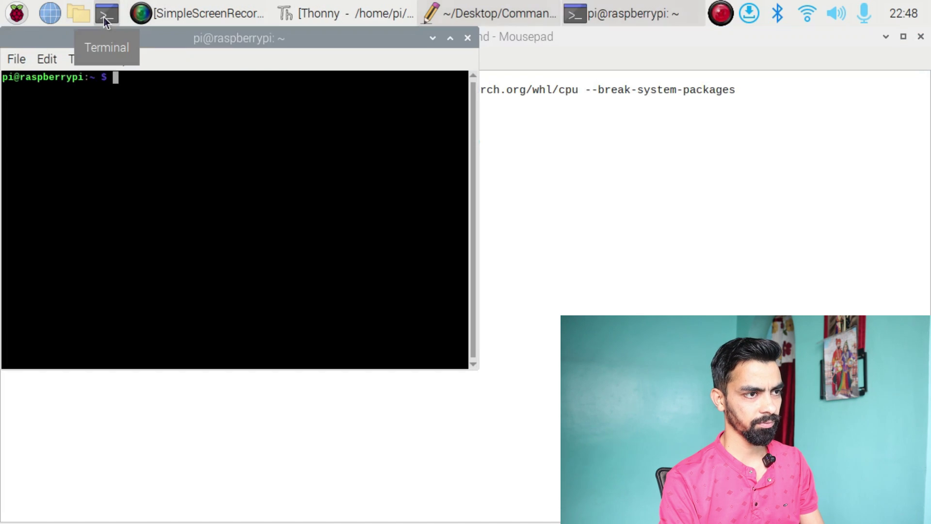
pyautogui.moveTo(388, 28); pyautogui.dragTo(392, 46)
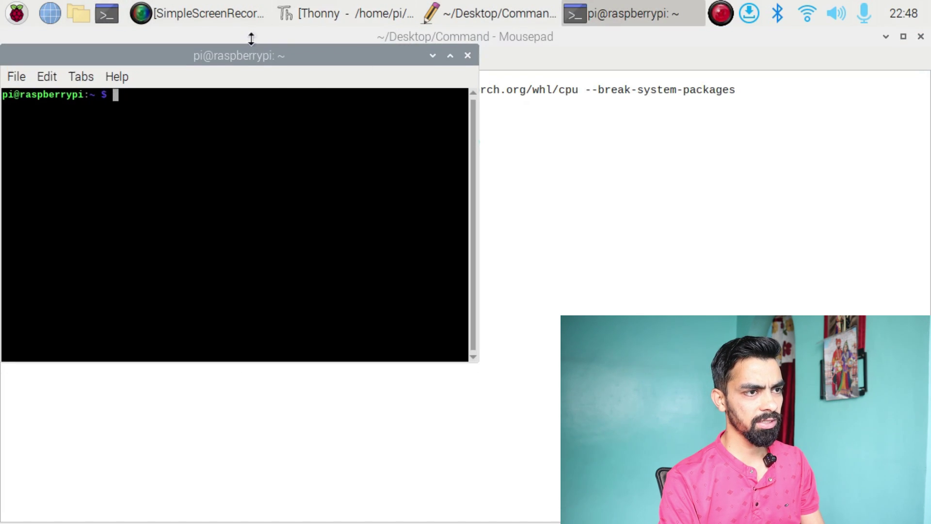
pyautogui.moveTo(159, 59); pyautogui.dragTo(356, 48)
pyautogui.rightClick(336, 144)
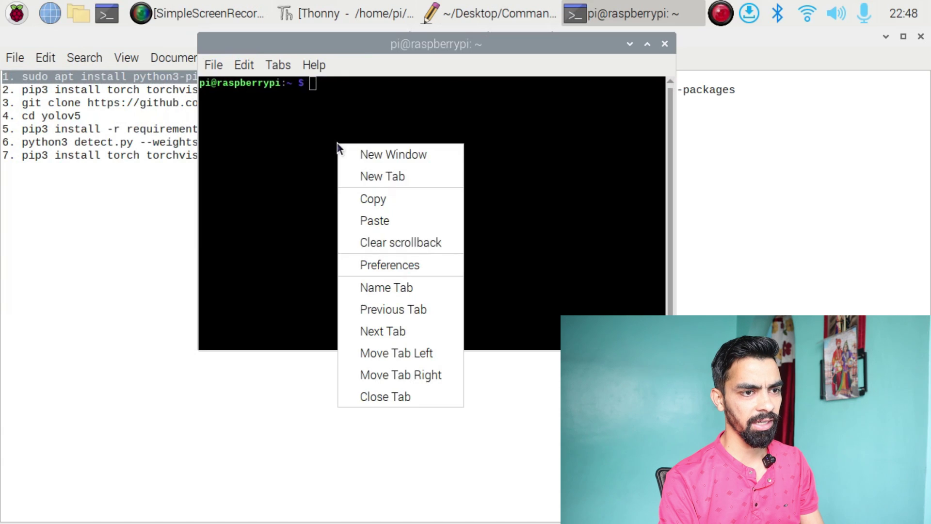
pyautogui.click(392, 226)
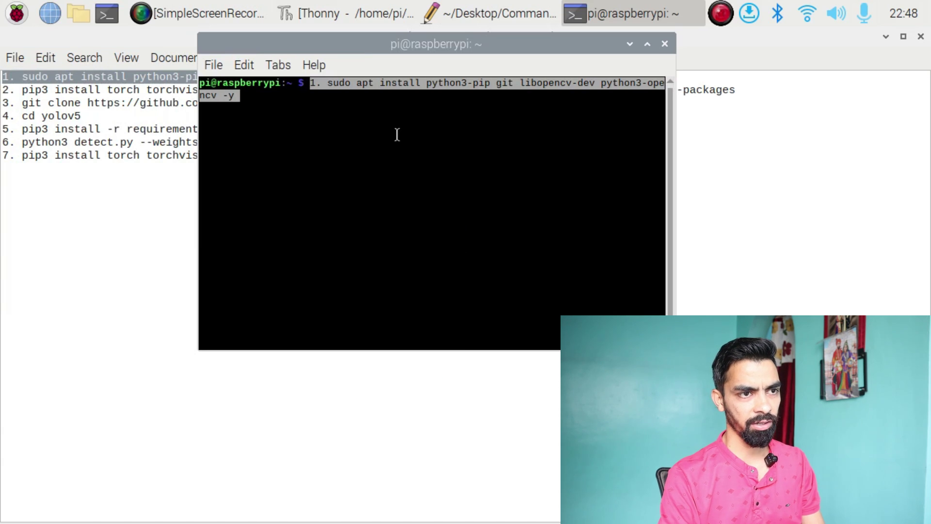
# Step: Remove the leading "1. " from the pasted sudo apt install command, and close the terminal without running it
pyautogui.press('Left')
pyautogui.press('Left')
pyautogui.press('Left')
pyautogui.press('Left')
pyautogui.press('Left')
pyautogui.press('Left')
pyautogui.press('Left')
pyautogui.press('Left')
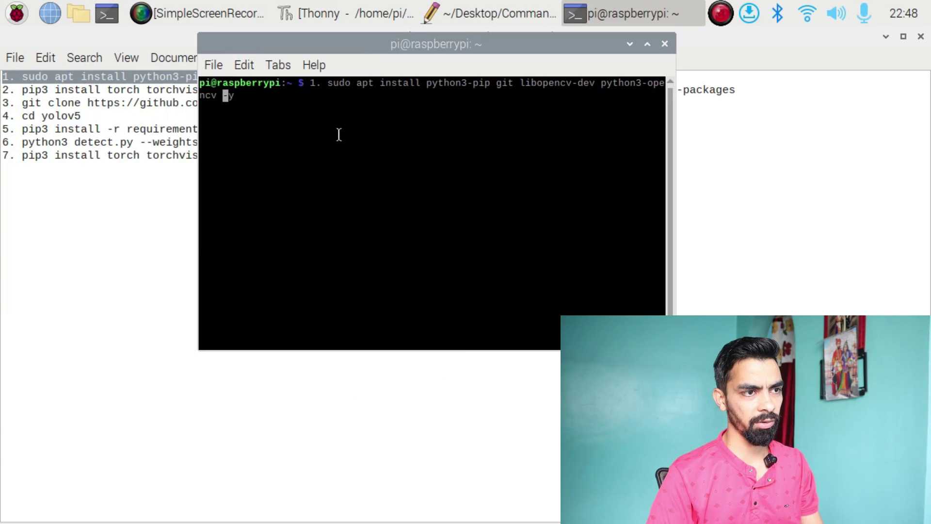
pyautogui.press('Left')
pyautogui.press('Left')
pyautogui.press('Left')
pyautogui.press('Left')
pyautogui.press('Left')
pyautogui.press('Left')
pyautogui.press('Left')
pyautogui.press('Left')
pyautogui.press('Left')
pyautogui.press('Left')
pyautogui.press('Left')
pyautogui.press('Left')
pyautogui.press('Left')
pyautogui.press('Left')
pyautogui.press('Left')
pyautogui.press('Left')
pyautogui.press('Left')
pyautogui.press('Left')
pyautogui.press('Left')
pyautogui.press('Left')
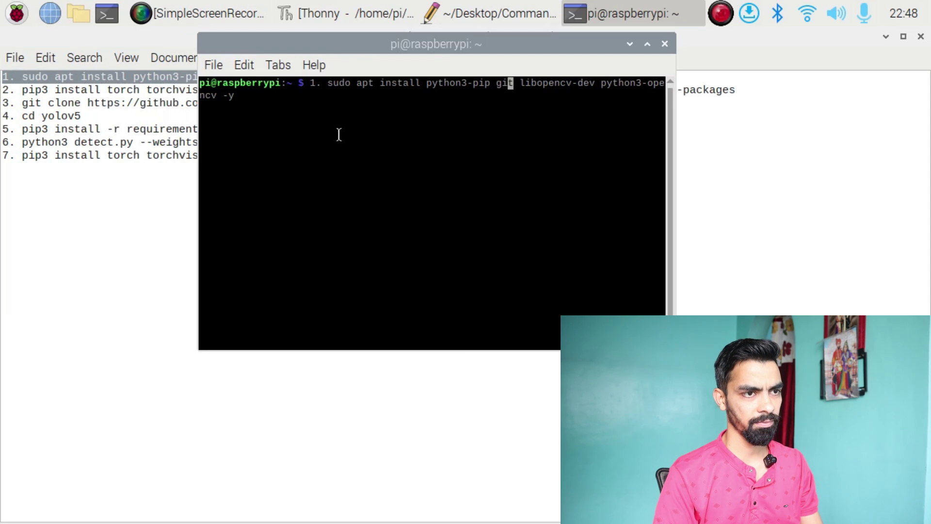
pyautogui.press('Left')
pyautogui.press('Left')
pyautogui.press('Left')
pyautogui.press('Left')
pyautogui.press('Left')
pyautogui.press('Left')
pyautogui.press('Left')
pyautogui.press('Left')
pyautogui.press('BackSpace')
pyautogui.press('BackSpace')
pyautogui.press('BackSpace')
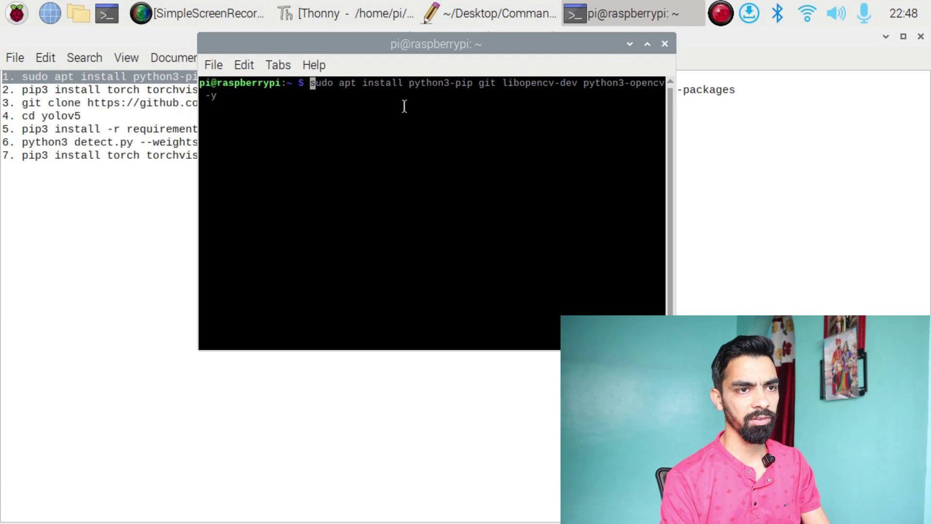
pyautogui.click(665, 43)
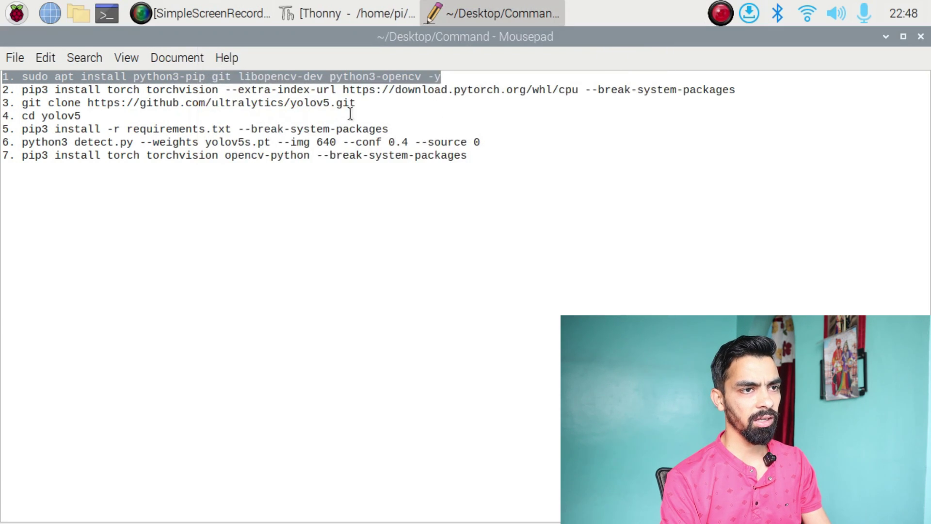
# Step: Shrink the Mousepad window again, review the seven listed commands, and minimise the Command file
pyautogui.doubleClick(437, 39)
pyautogui.click(278, 192)
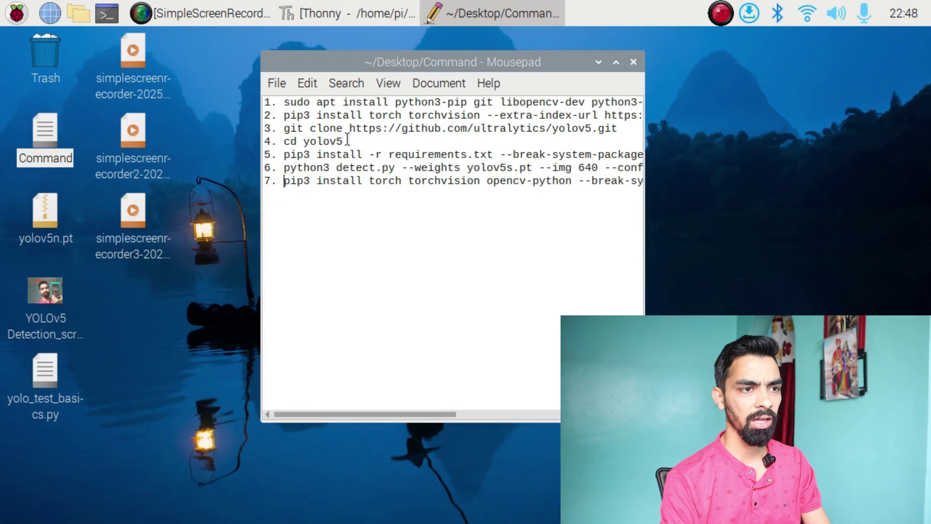
pyautogui.click(384, 188)
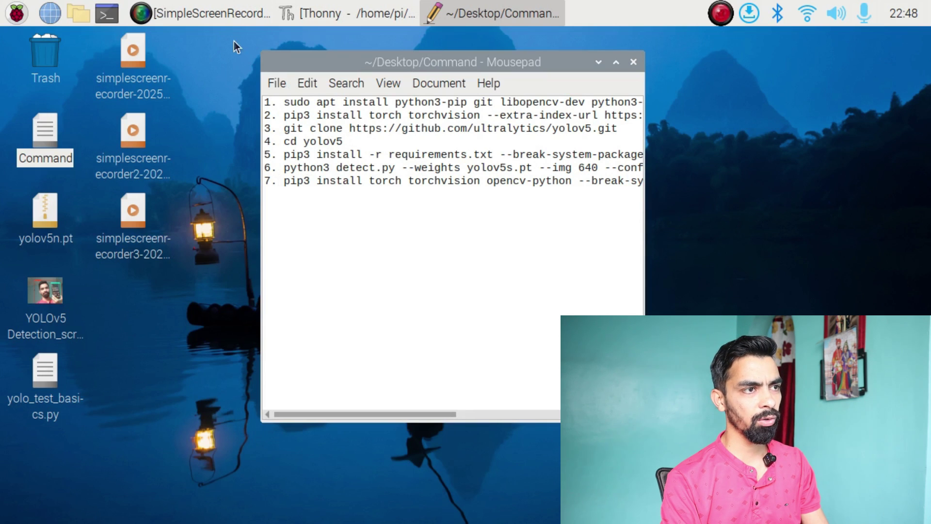
pyautogui.click(369, 128)
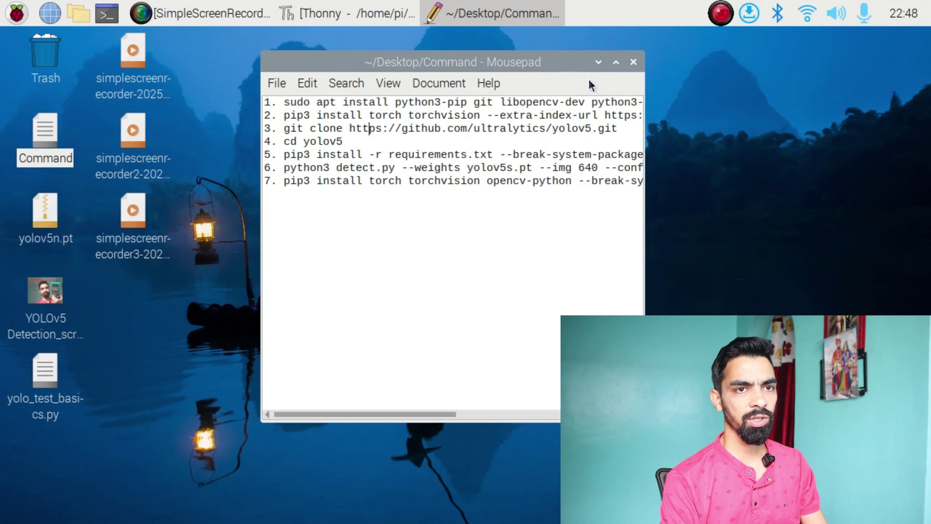
pyautogui.click(598, 62)
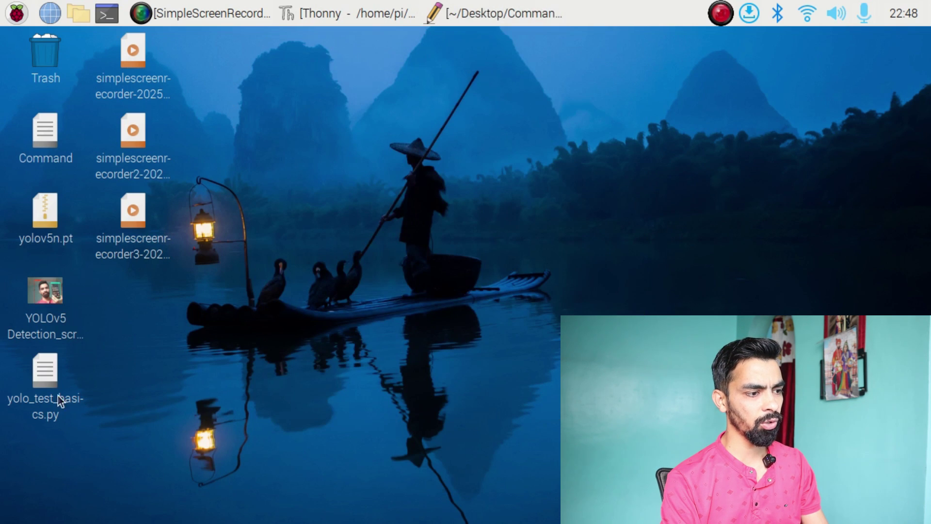
# Step: Open the yolo_test_basics.py file from the desktop in Thonny
pyautogui.click(48, 369)
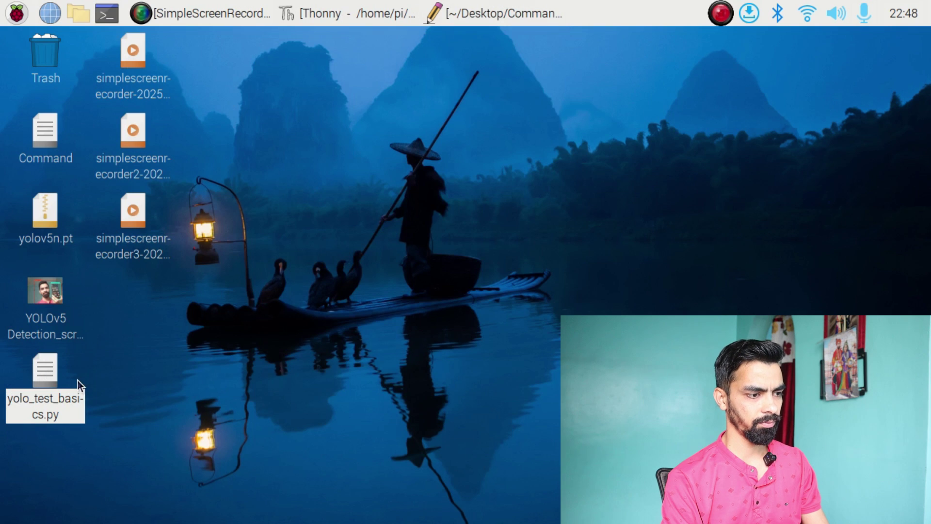
pyautogui.rightClick(57, 368)
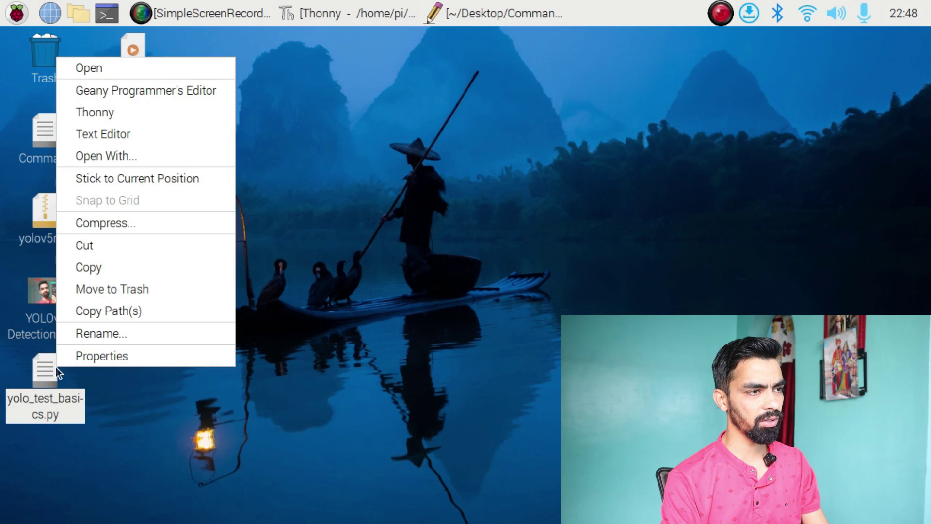
pyautogui.click(137, 116)
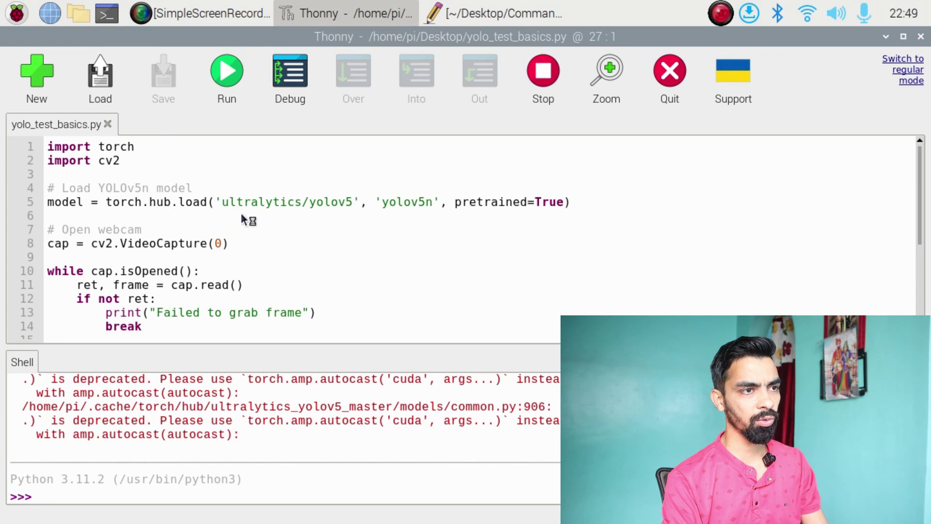
# Step: Glance at the Command file again, and return to Thonny to run the yolo_test_basics.py script
pyautogui.click(441, 15)
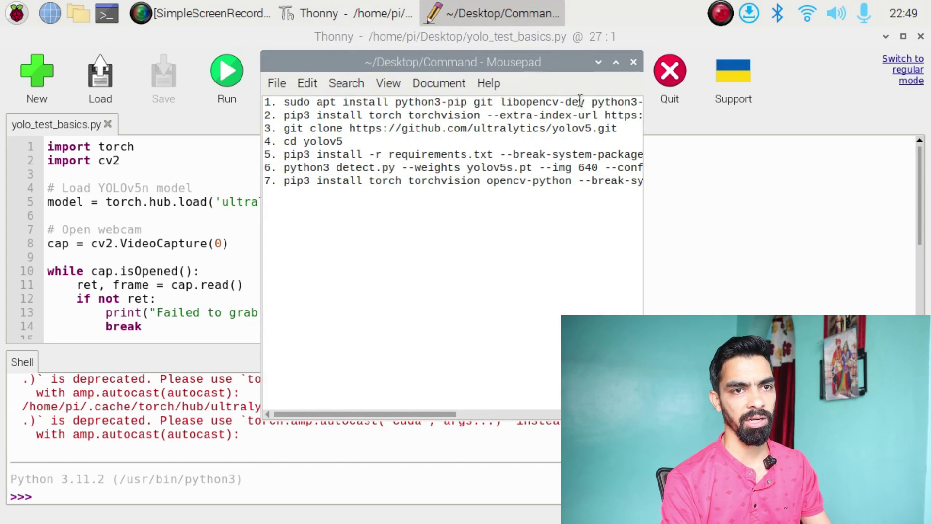
pyautogui.click(599, 62)
pyautogui.click(217, 232)
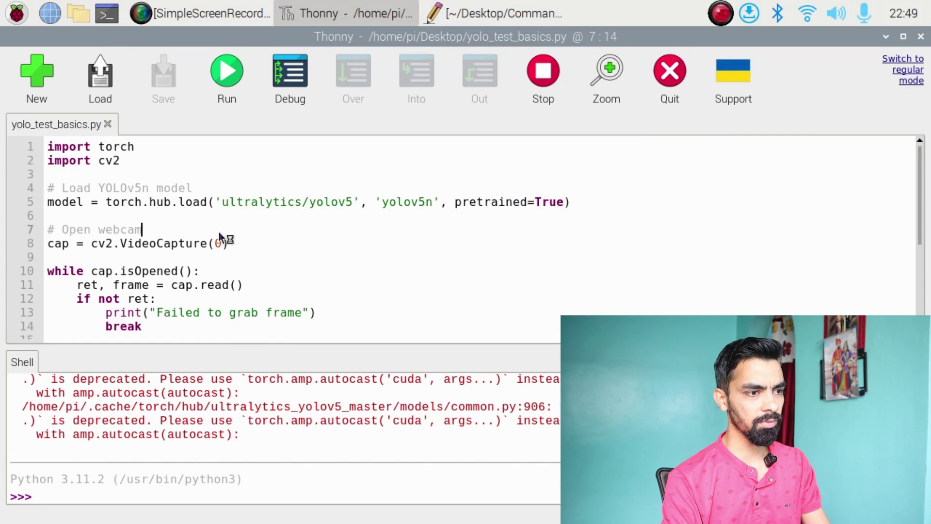
pyautogui.click(226, 79)
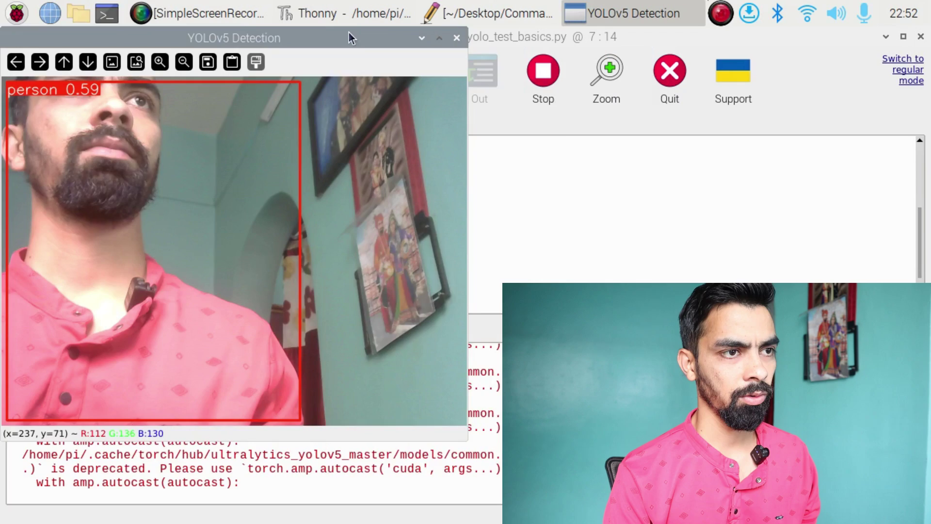
# Step: Move the YOLOv5 Detection window over the editor to view the live detection, and stop the running script
pyautogui.moveTo(349, 36); pyautogui.dragTo(457, 63)
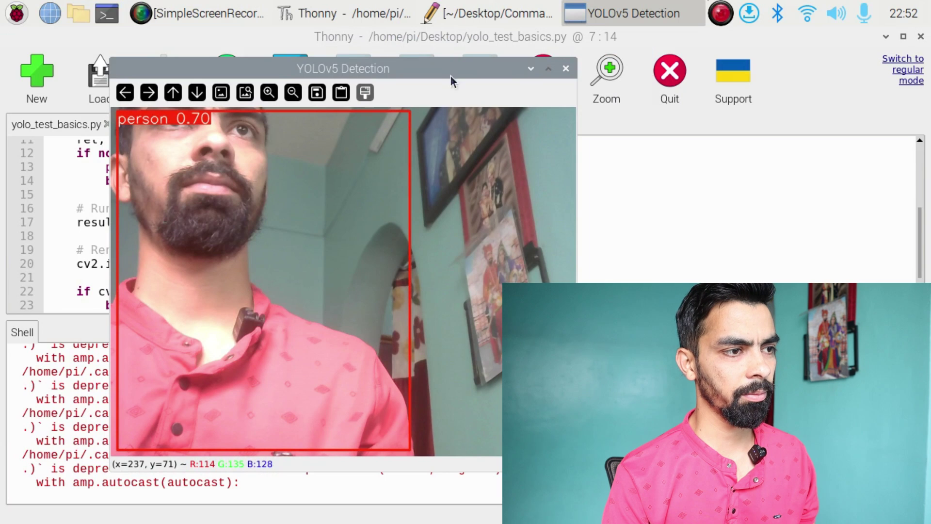
pyautogui.moveTo(247, 67); pyautogui.dragTo(237, 45)
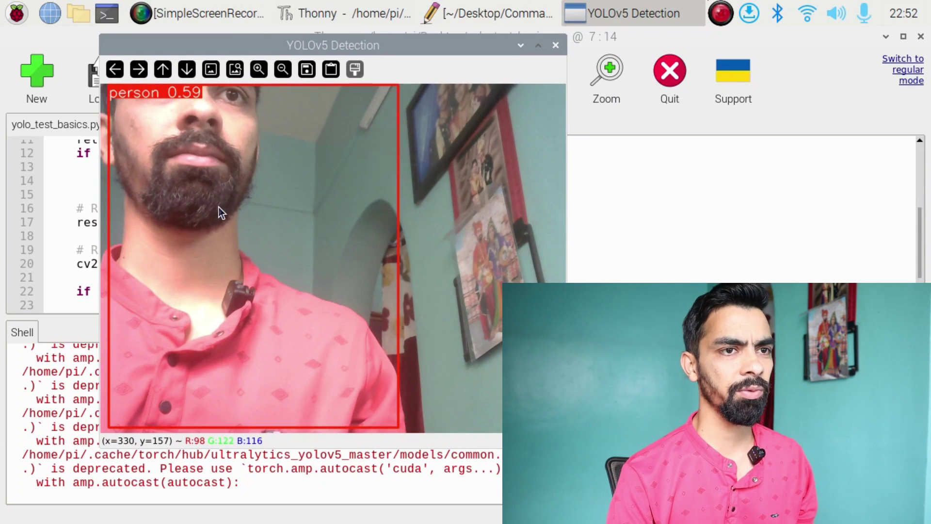
pyautogui.click(579, 170)
pyautogui.click(533, 69)
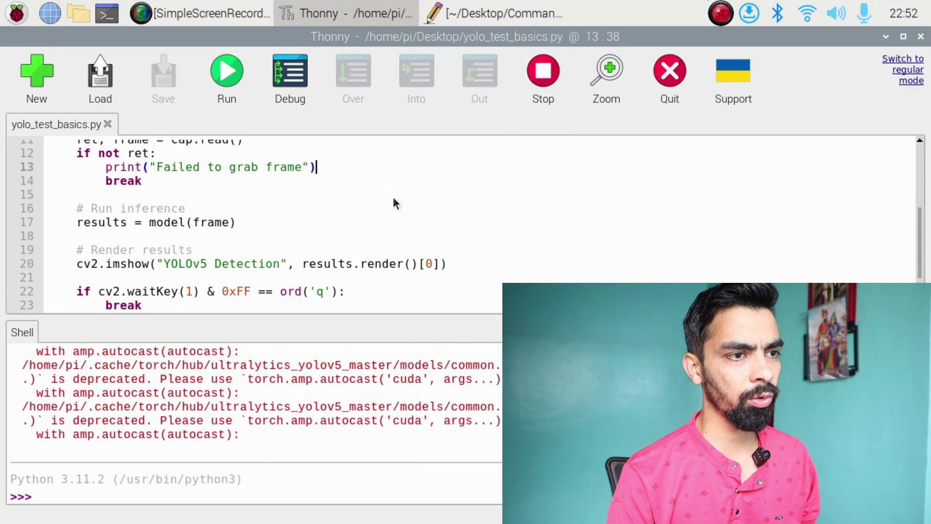
# Step: Examine the torch and cv2 imports and the line loading the pretrained yolov5n model from ultralytics/yolov5
pyautogui.scroll(4, 321, 261)
pyautogui.click(129, 146)
pyautogui.click(116, 160)
pyautogui.click(130, 166)
pyautogui.click(118, 150)
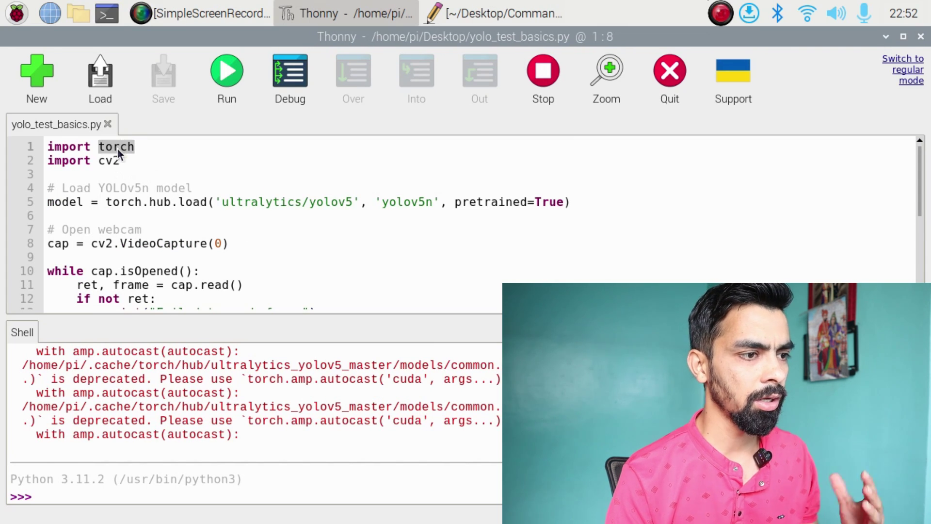
pyautogui.doubleClick(137, 202)
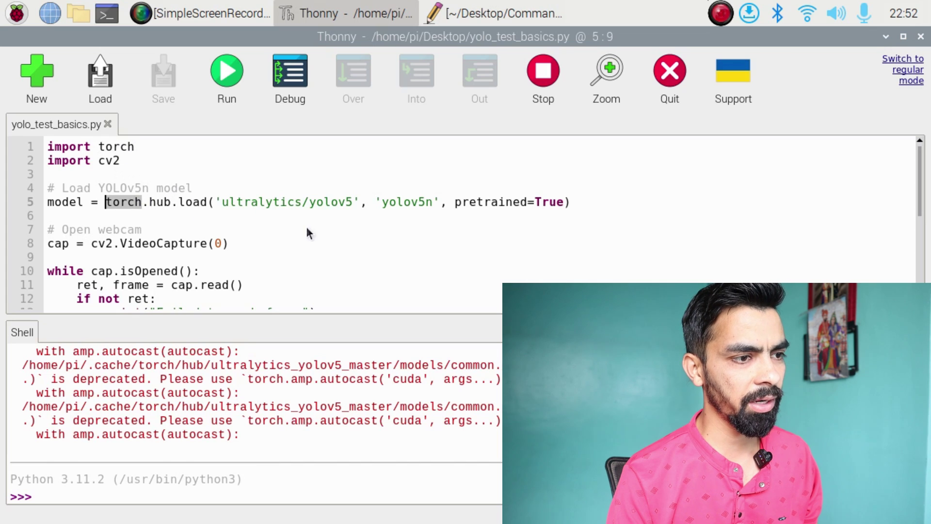
pyautogui.doubleClick(338, 202)
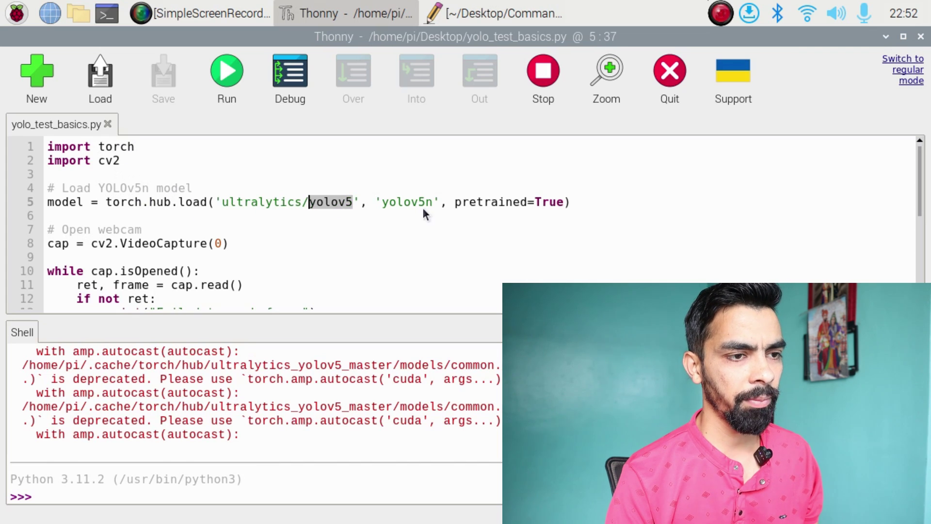
pyautogui.click(383, 200)
pyautogui.moveTo(577, 203); pyautogui.dragTo(37, 179)
# Step: Examine the cv2.VideoCapture(0) webcam line and the while loop that reads frames and checks for a failed grab
pyautogui.scroll(-1, 167, 253)
pyautogui.click(164, 207)
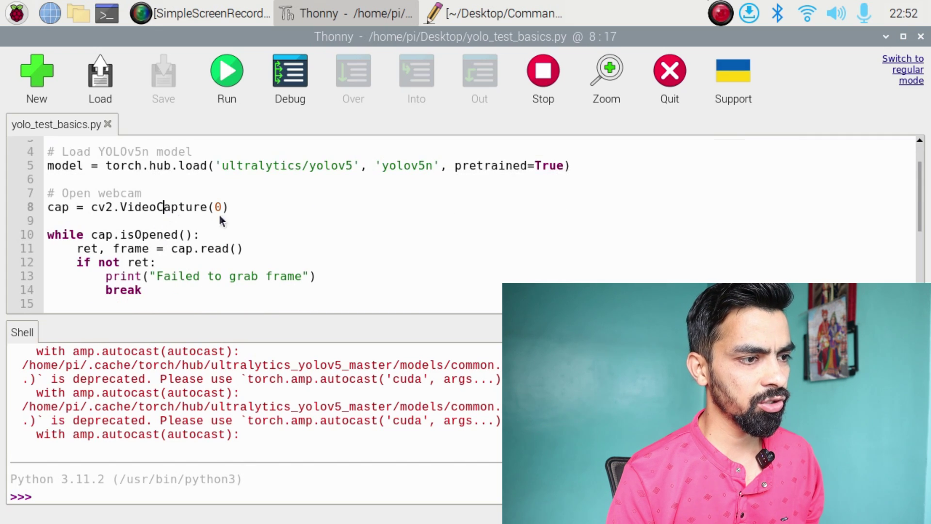
pyautogui.click(215, 207)
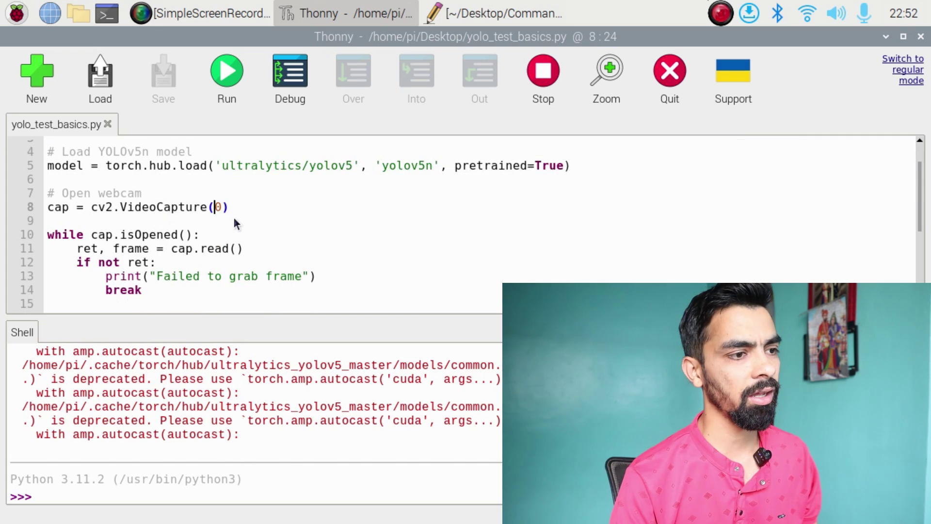
pyautogui.click(221, 208)
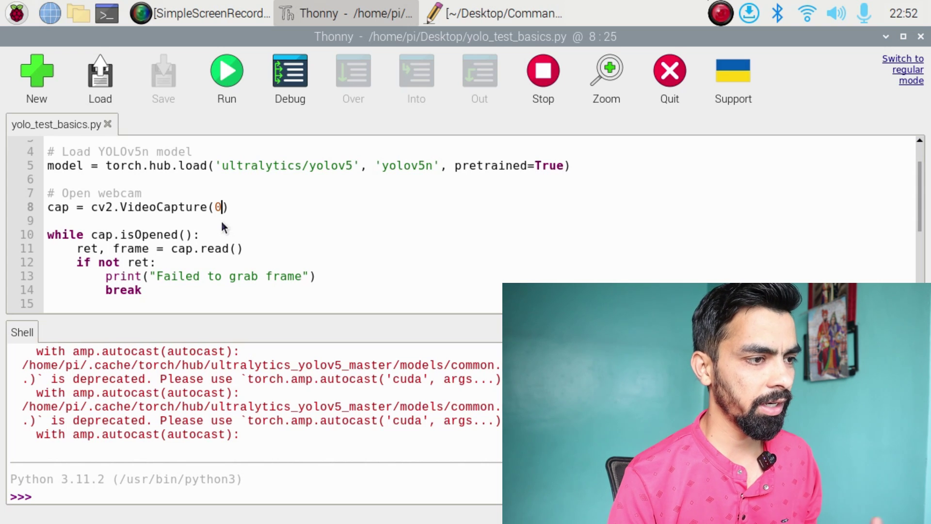
pyautogui.scroll(-1, 222, 226)
pyautogui.scroll(-1, 221, 226)
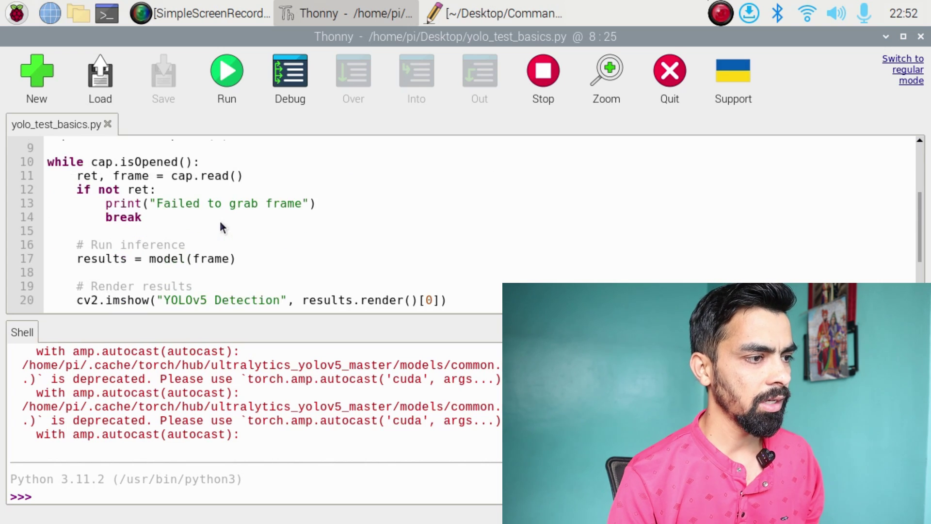
pyautogui.doubleClick(144, 163)
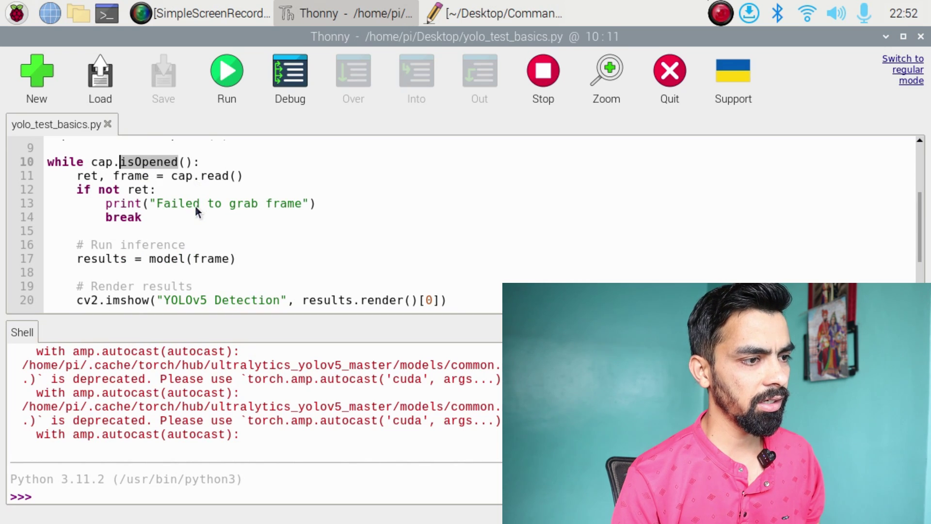
pyautogui.scroll(-1, 170, 223)
pyautogui.doubleClick(158, 223)
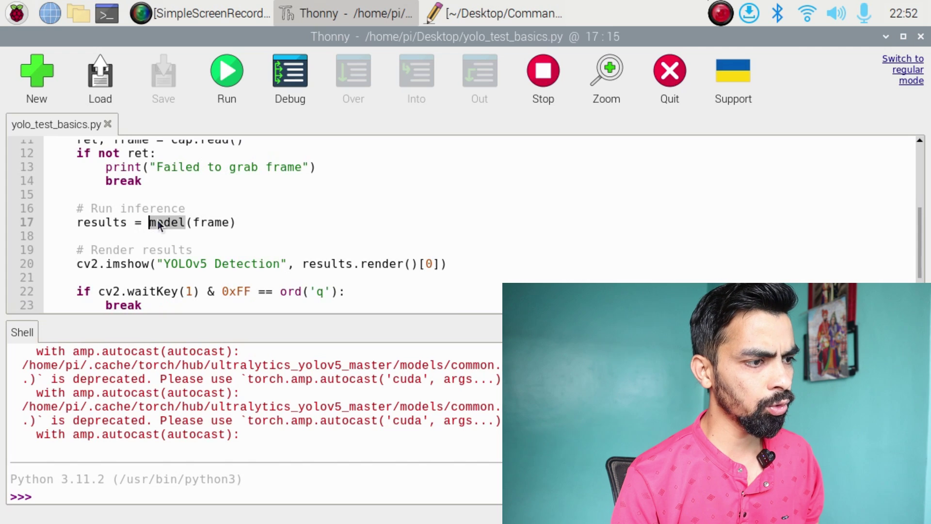
pyautogui.scroll(1, 208, 243)
pyautogui.click(164, 175)
pyautogui.doubleClick(179, 206)
# Step: Examine how each frame is passed to the model and its rendered results are shown with cv2.imshow
pyautogui.scroll(-1, 262, 209)
pyautogui.scroll(-1, 194, 253)
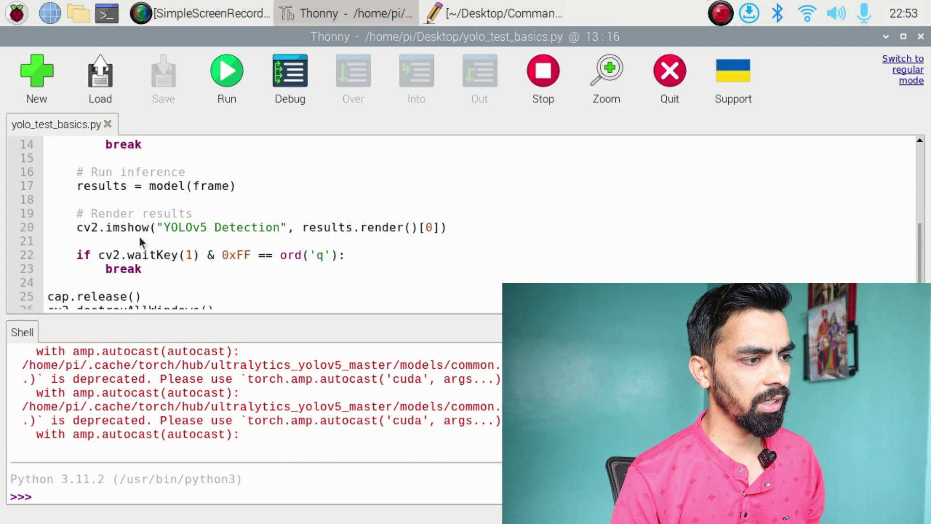
pyautogui.doubleClick(127, 228)
pyautogui.doubleClick(161, 186)
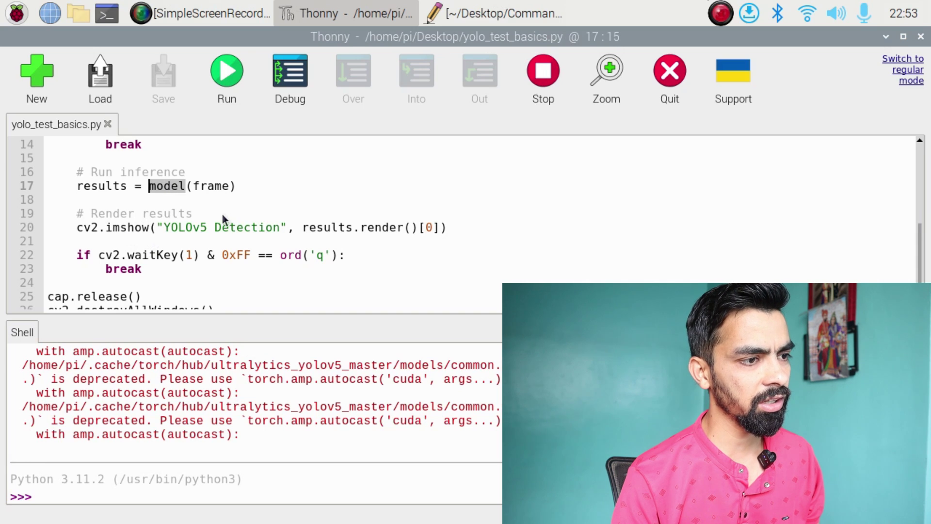
pyautogui.click(206, 187)
pyautogui.scroll(2, 194, 204)
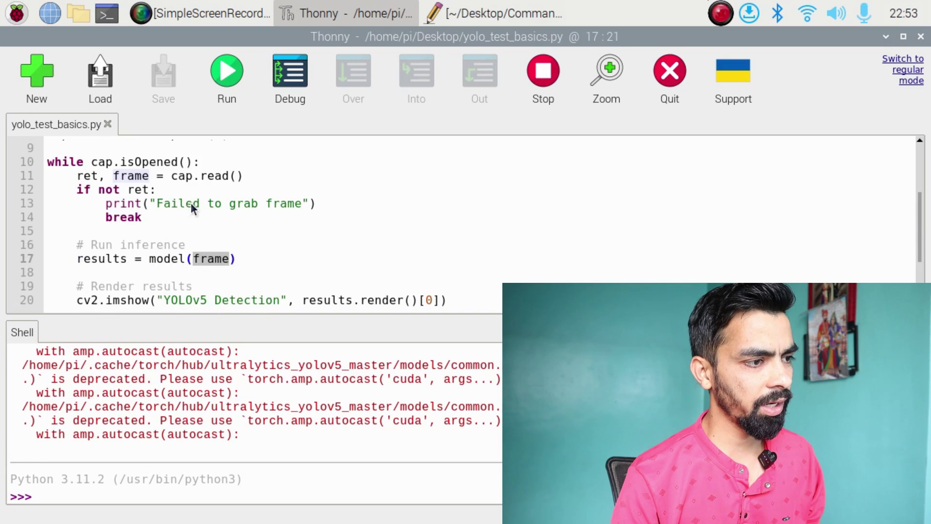
pyautogui.doubleClick(176, 258)
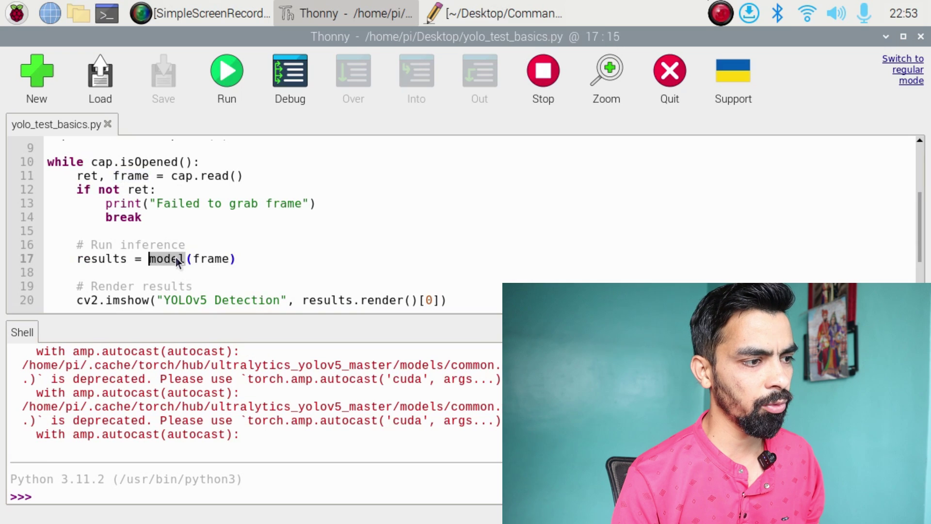
pyautogui.scroll(-1, 195, 249)
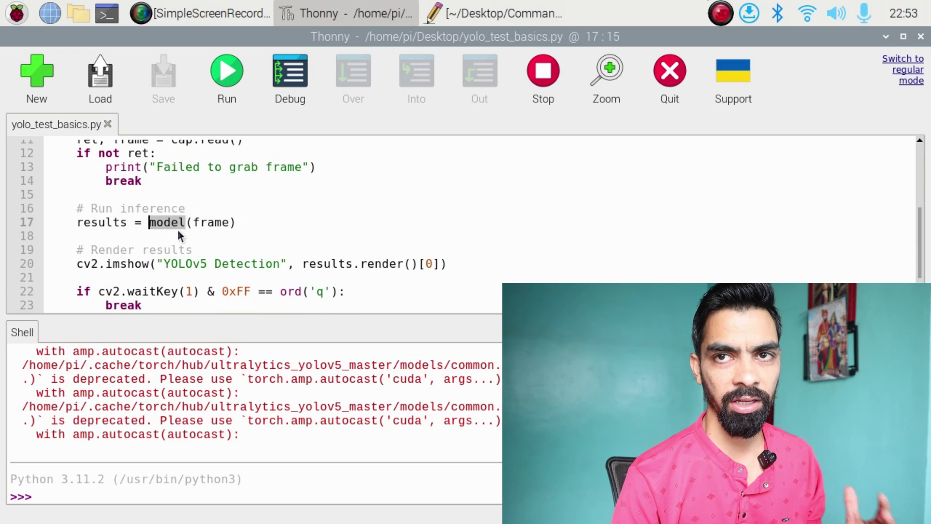
pyautogui.click(123, 223)
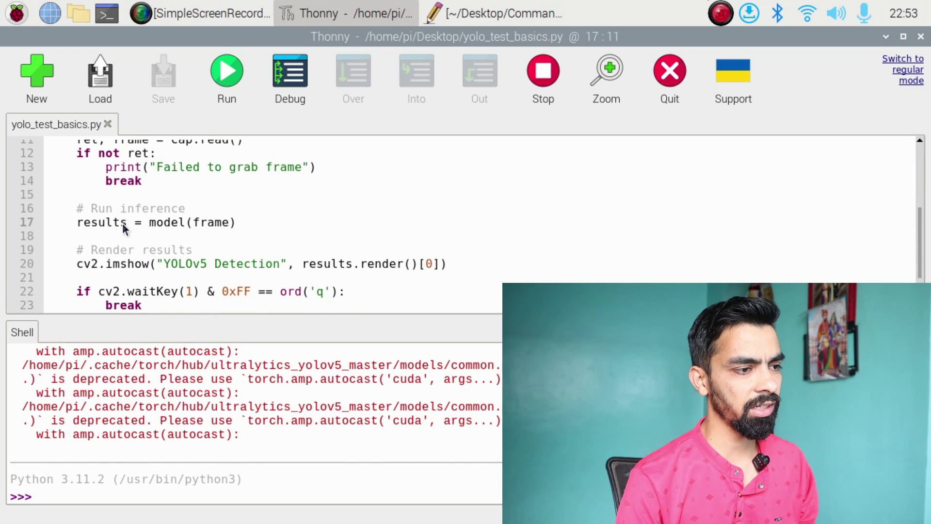
pyautogui.doubleClick(138, 266)
pyautogui.click(433, 265)
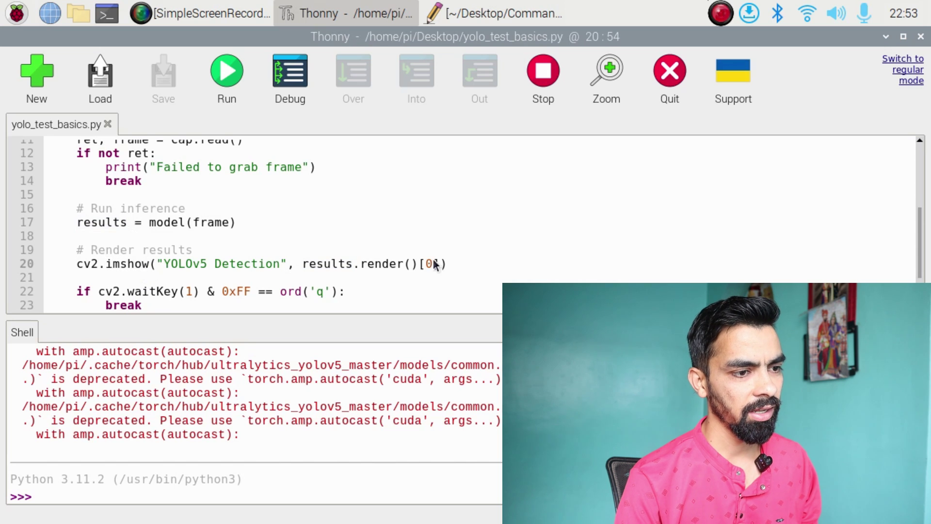
# Step: Examine the closing cap.release() and cv2.destroyAllWindows() calls of the script
pyautogui.scroll(-1, 461, 266)
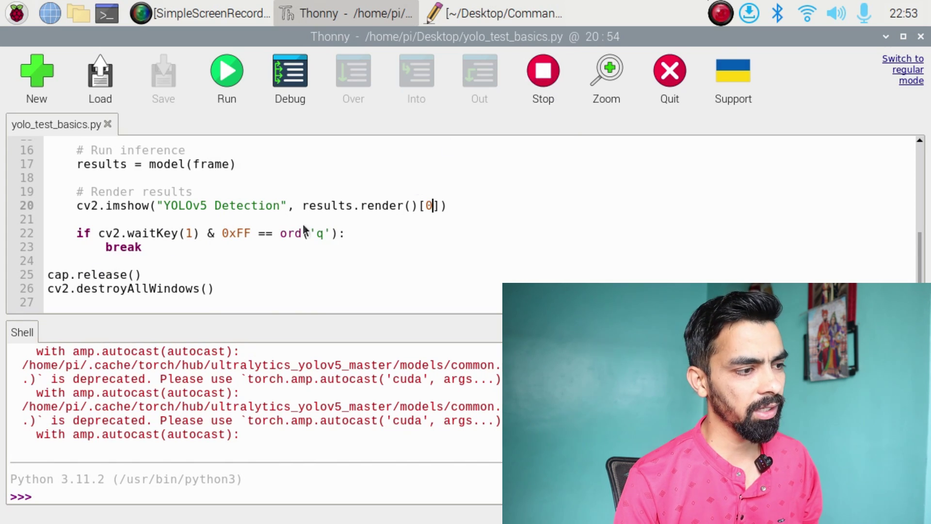
pyautogui.click(93, 275)
pyautogui.click(91, 289)
pyautogui.click(92, 289)
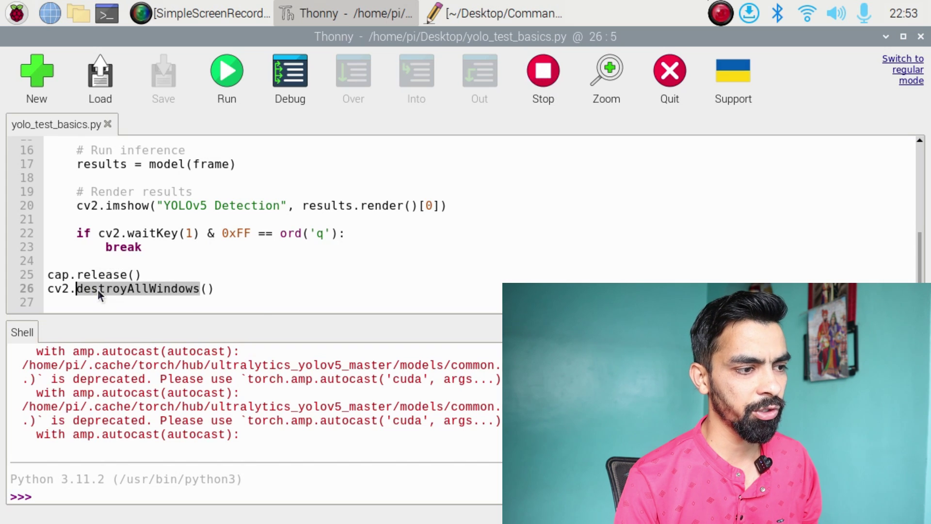
# Step: Skim the whole script once more from the imports to the last line, and minimise the Thonny window
pyautogui.scroll(3, 261, 295)
pyautogui.scroll(1, 257, 281)
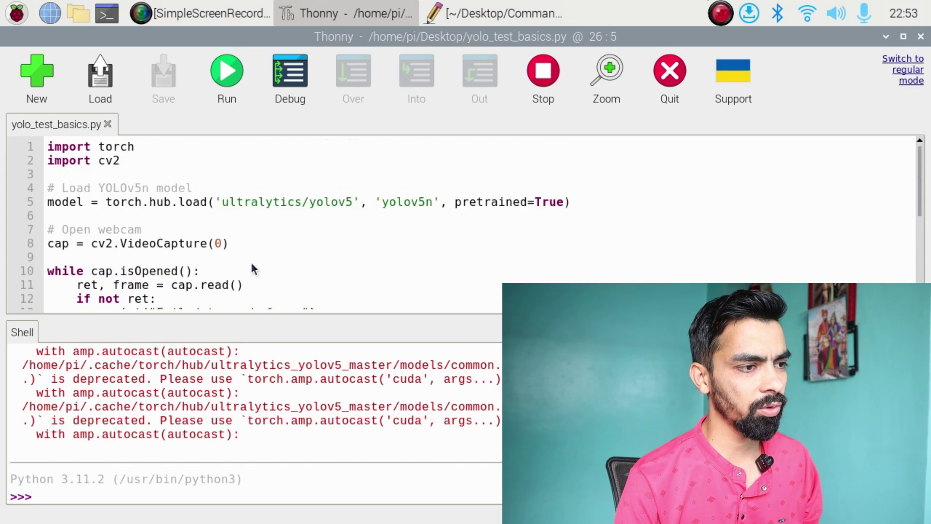
pyautogui.scroll(-5, 242, 247)
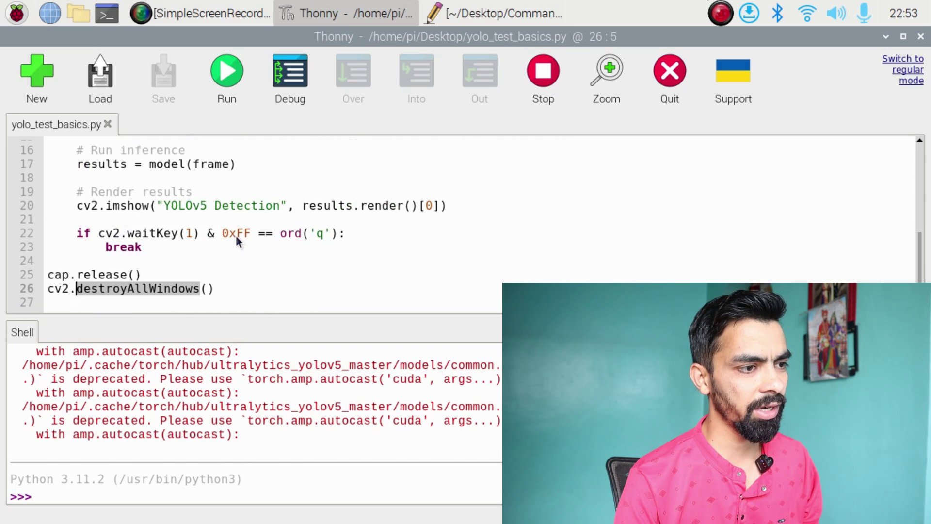
pyautogui.click(217, 289)
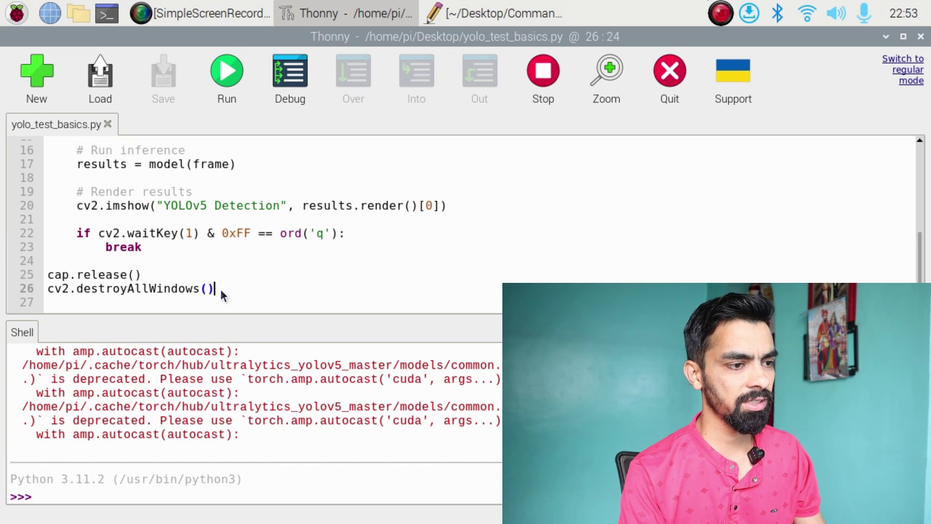
pyautogui.moveTo(220, 289); pyautogui.dragTo(77, 164)
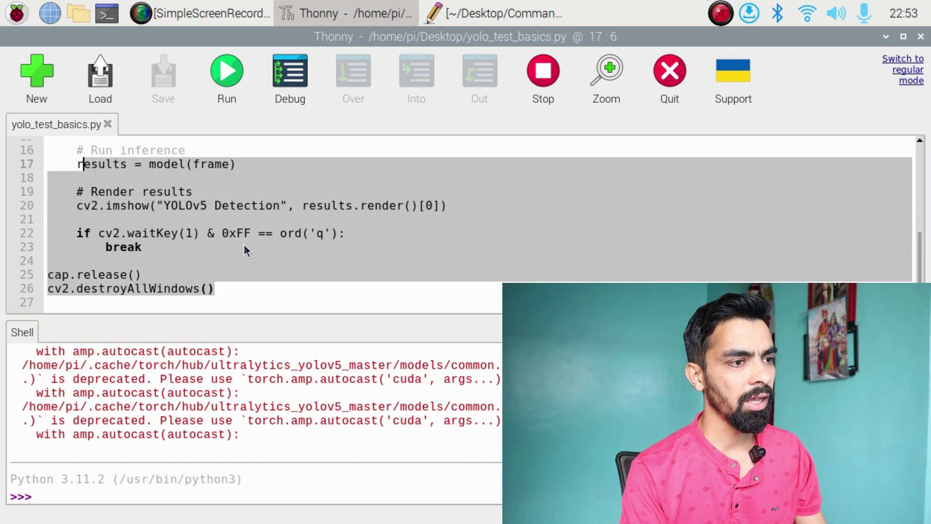
pyautogui.click(279, 292)
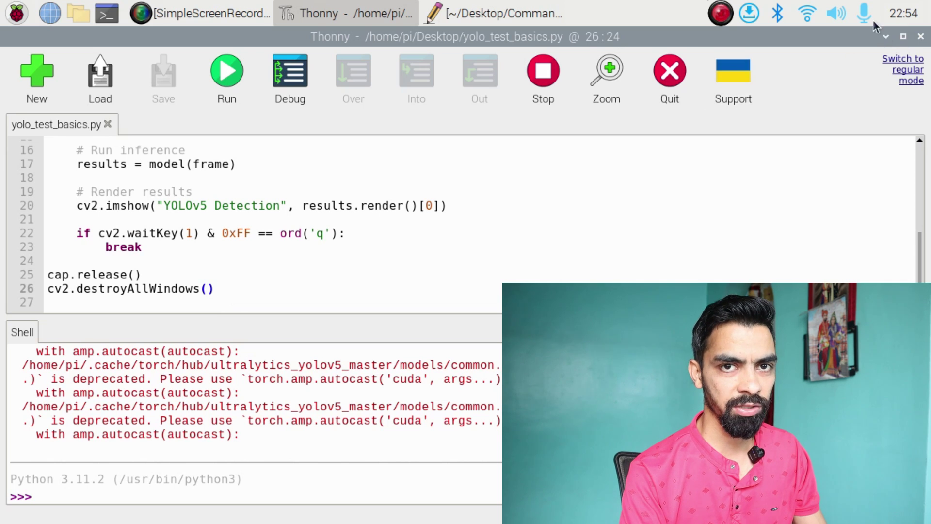
pyautogui.click(884, 37)
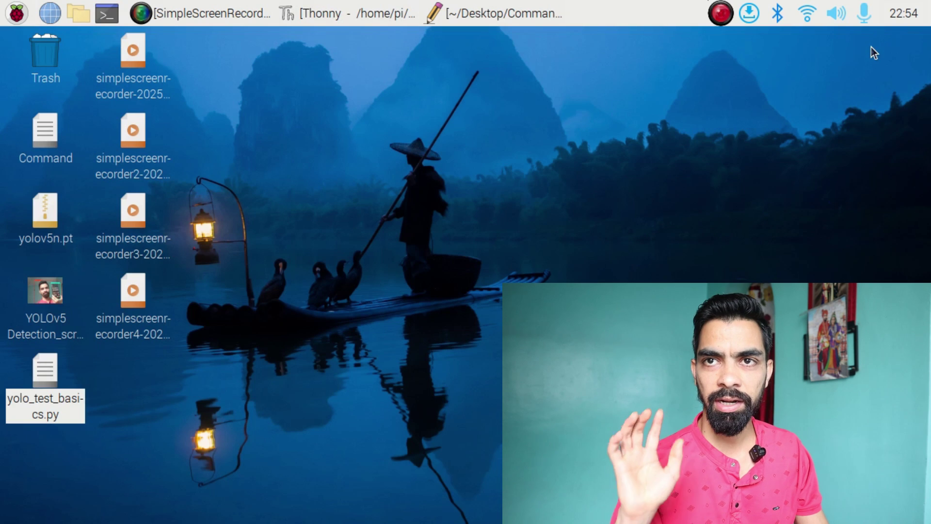